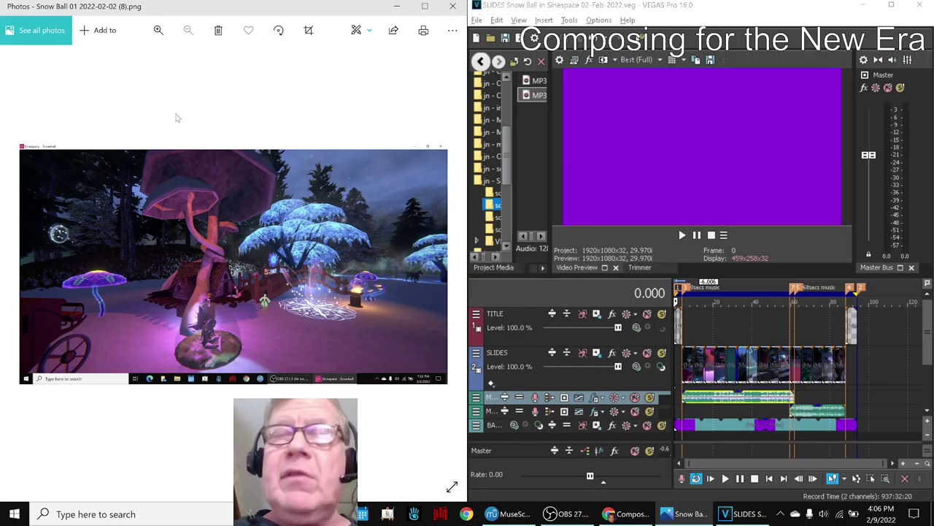
Return Photos to the first Snow Ball screenshot, then start the VEGAS slideshow's opening title
key("Right")
key("Right")
key("Right")
key("Right")
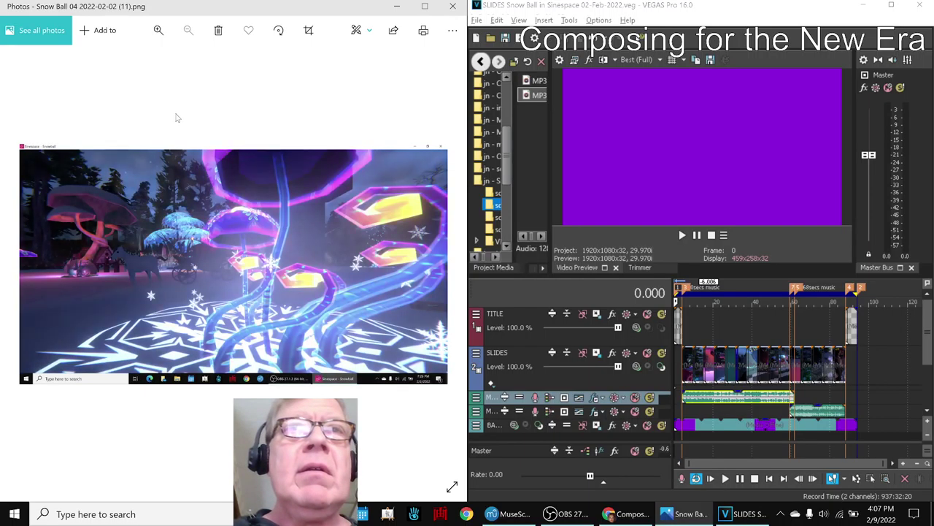
key("Right")
key("Right")
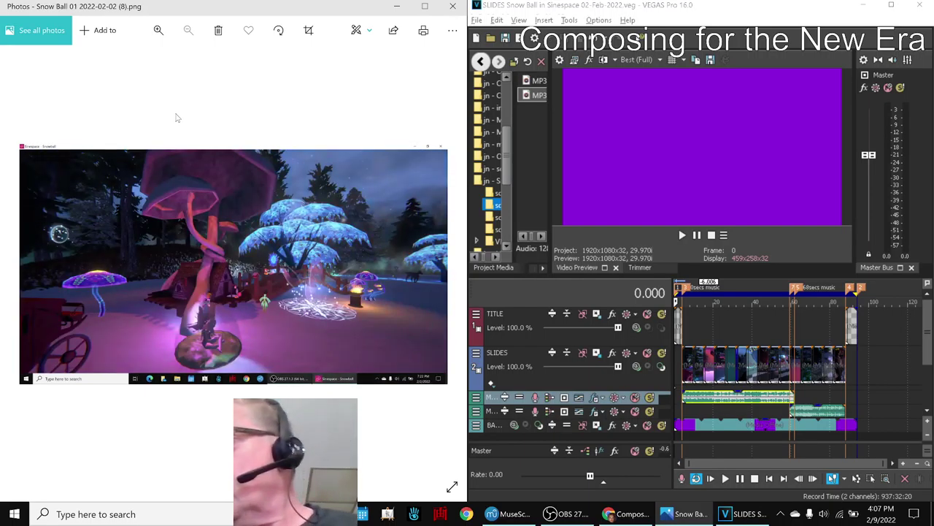
left_click(519, 6)
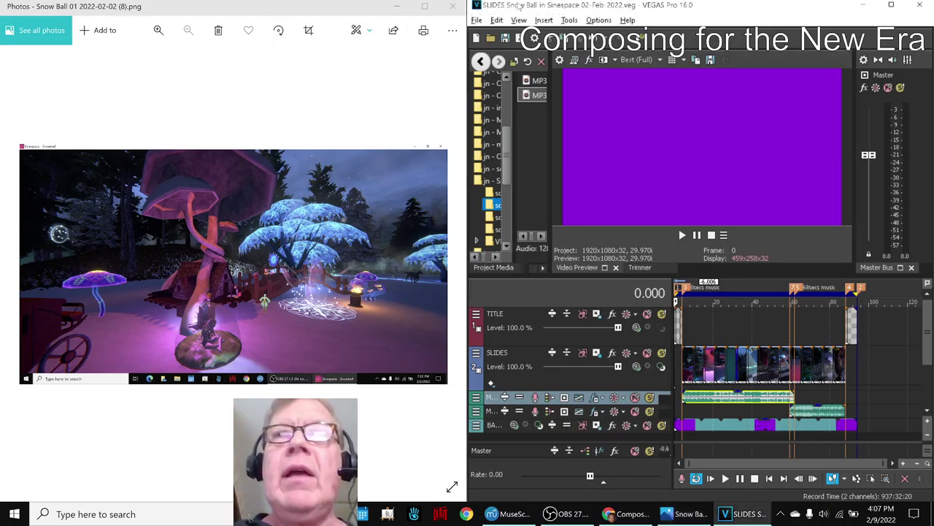
key("space")
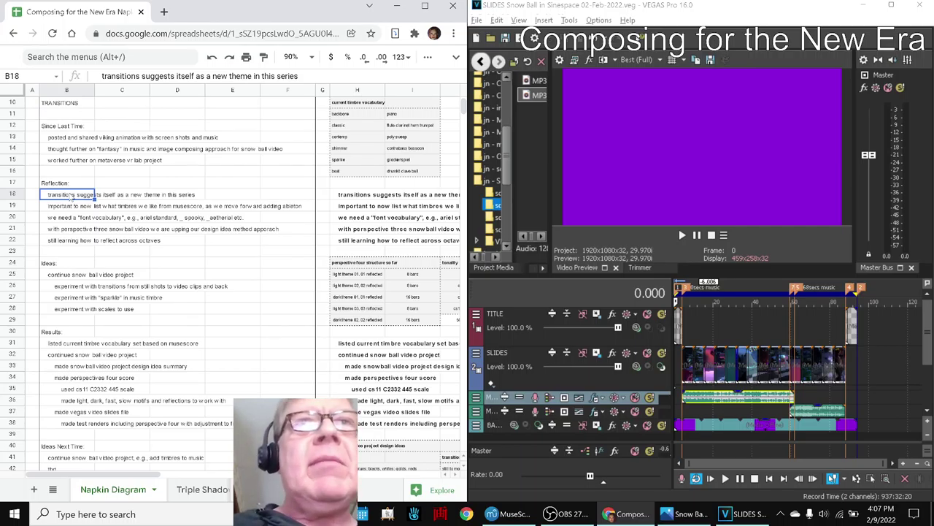
Review the timbre notes in H19, H12, I12, H13 and font vocabulary in H20, then resume playback
key("Right")
key("Right")
key("Right")
key("Right")
key("Right")
key("Right")
key("Right")
key("Right")
key("Right")
key("Right")
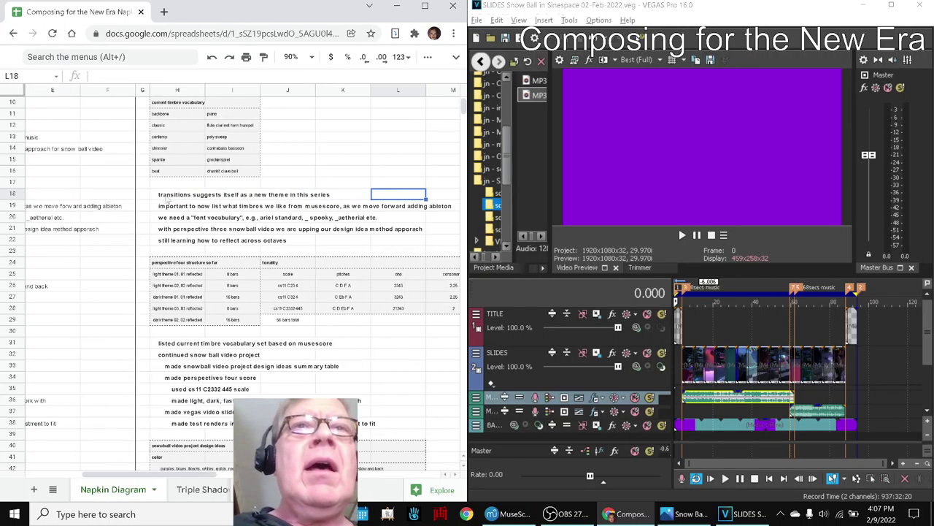
left_click(168, 209)
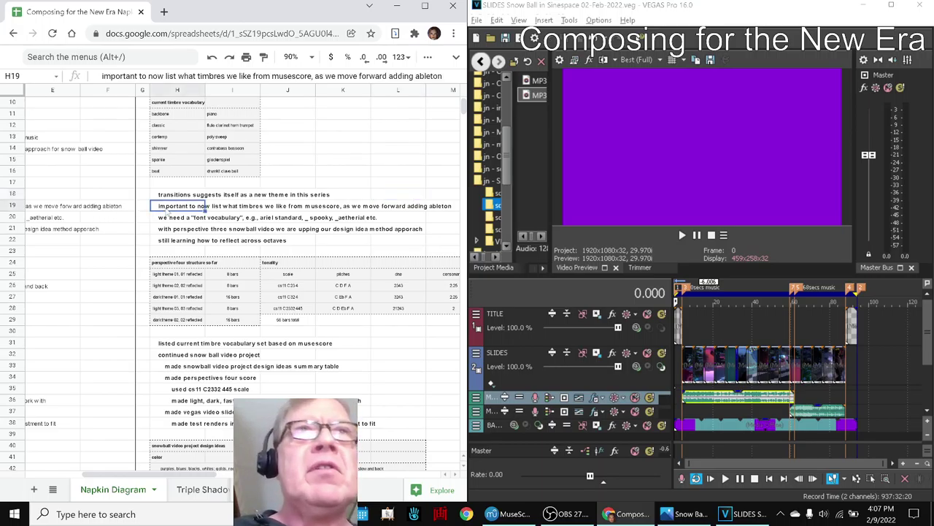
left_click(232, 114)
left_click(182, 124)
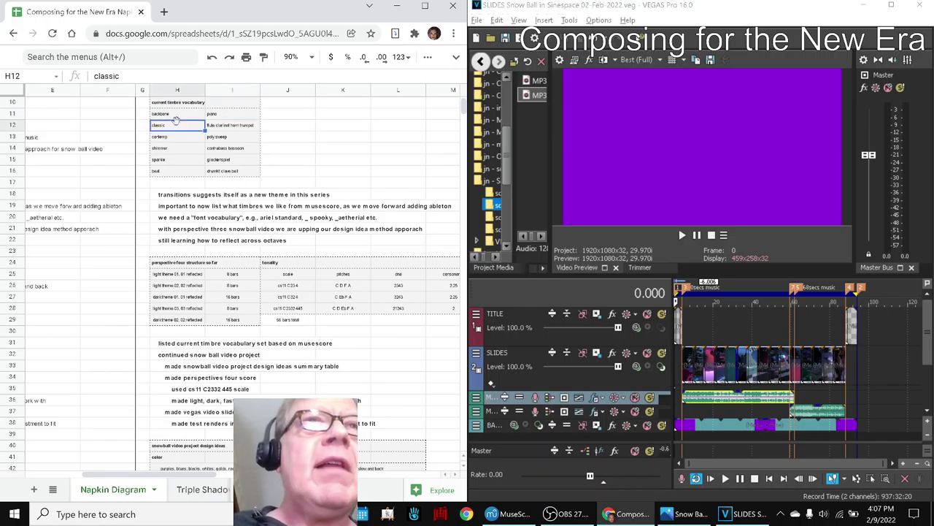
left_click(217, 128)
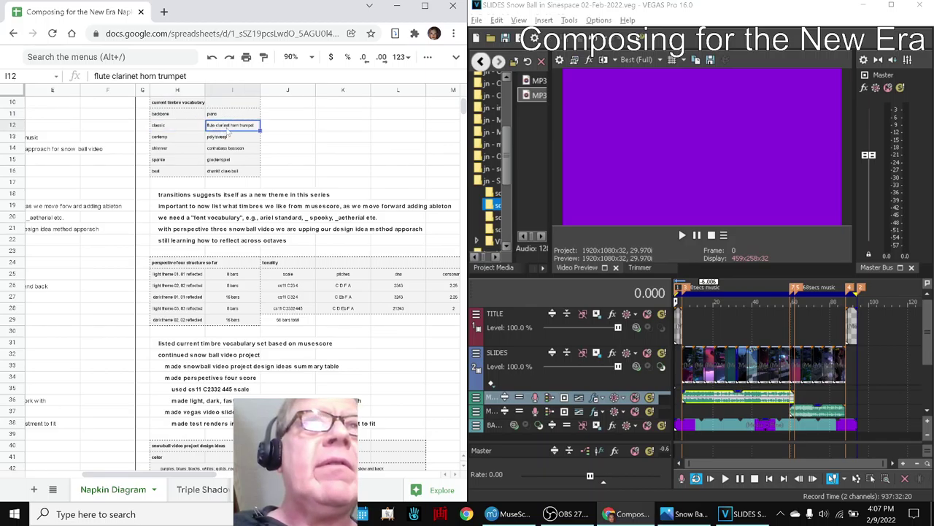
left_click(175, 139)
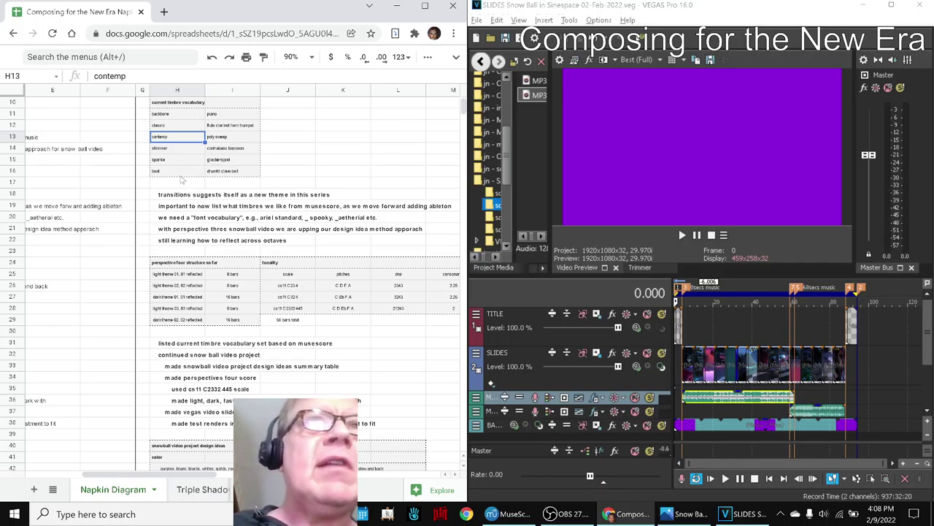
left_click(176, 219)
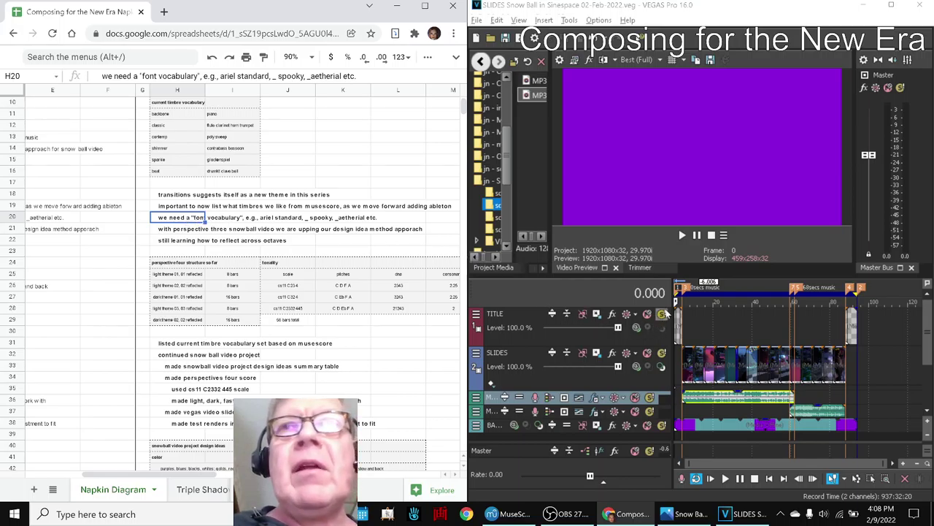
key("space")
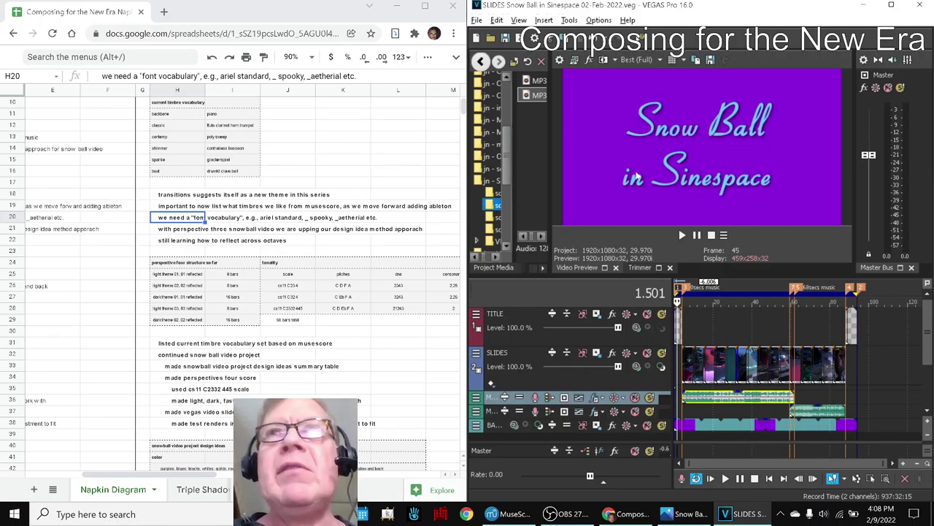
Scrub the slideshow to about 27 s and 43.744, then back to the 21.588 mushroom slide
left_click(727, 291)
left_click(758, 288)
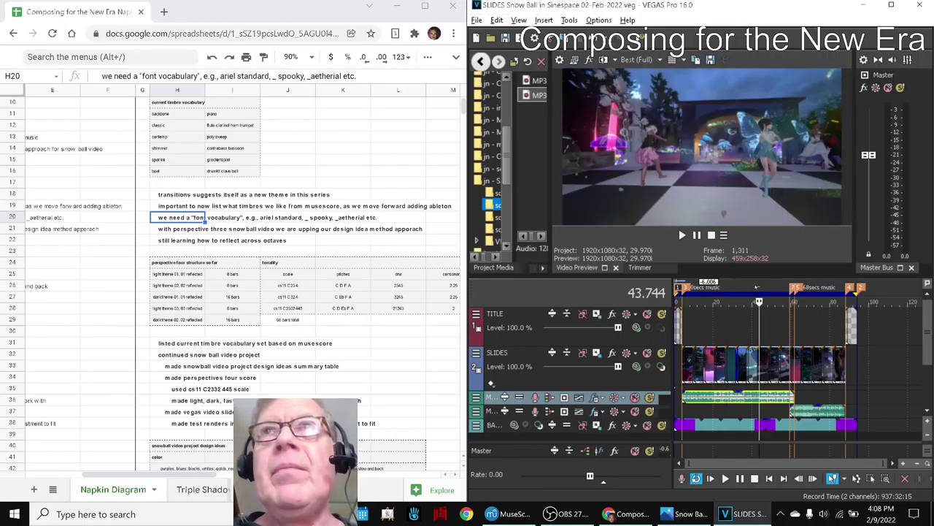
left_click(716, 289)
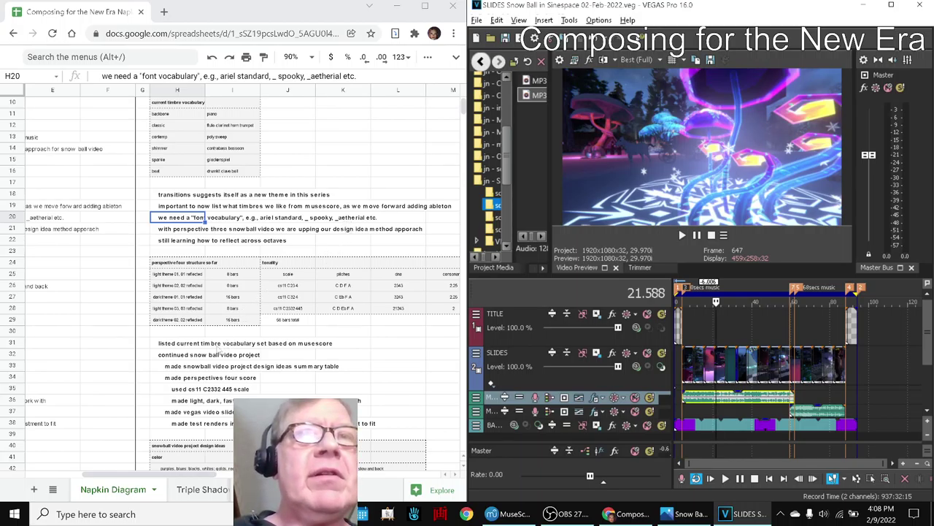
Read the Results notes in H31–H33 and the color ideas in H42, then bring up Photos
left_click(178, 344)
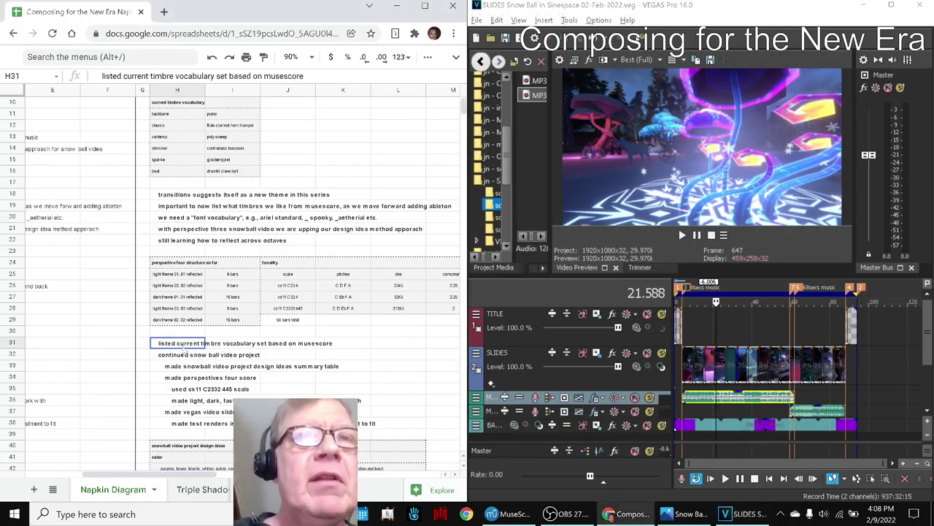
left_click(174, 358)
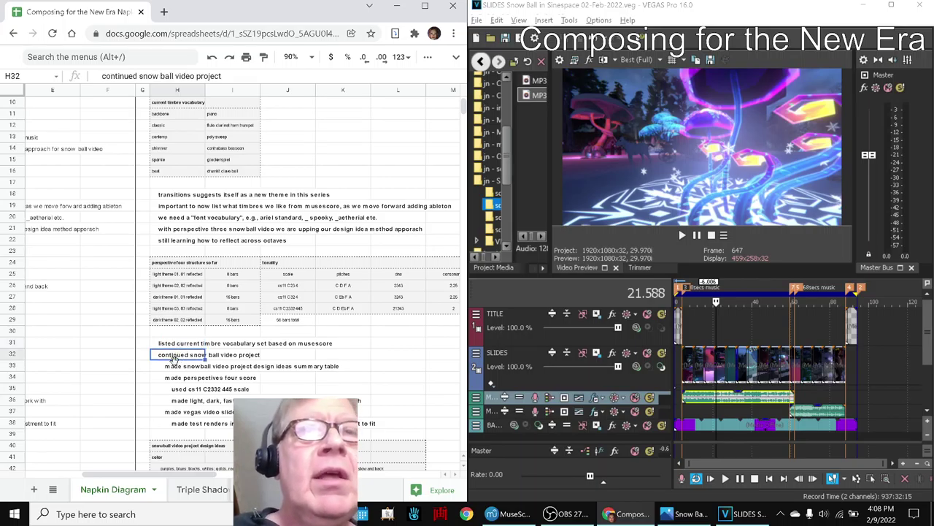
left_click(177, 370)
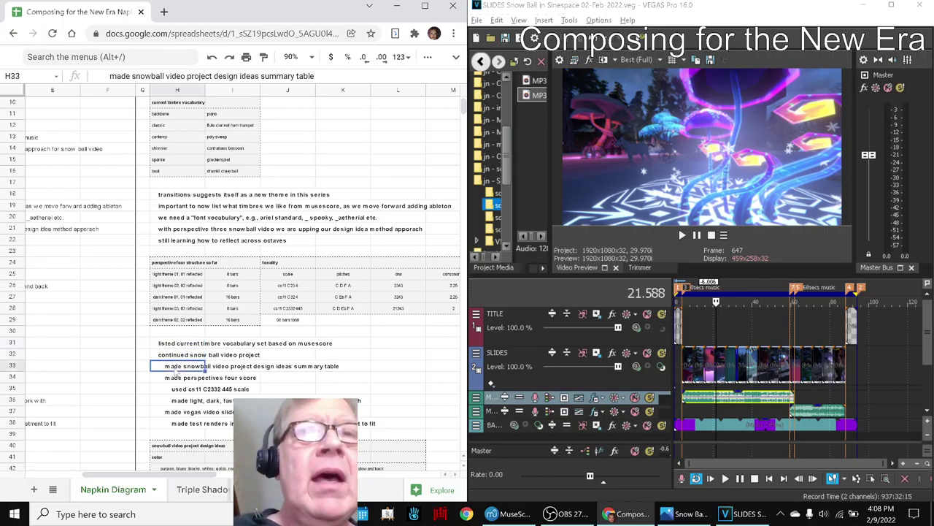
scroll(205, 367, "down", 5)
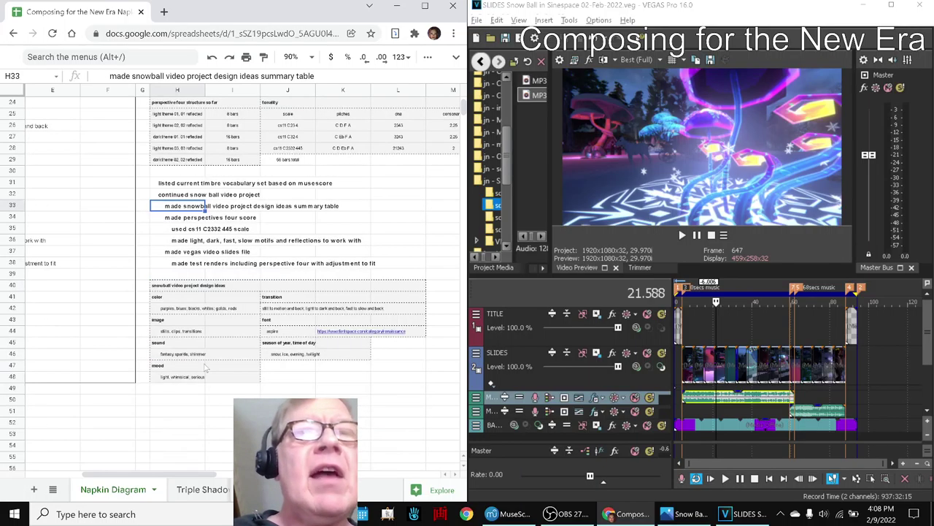
left_click(165, 312)
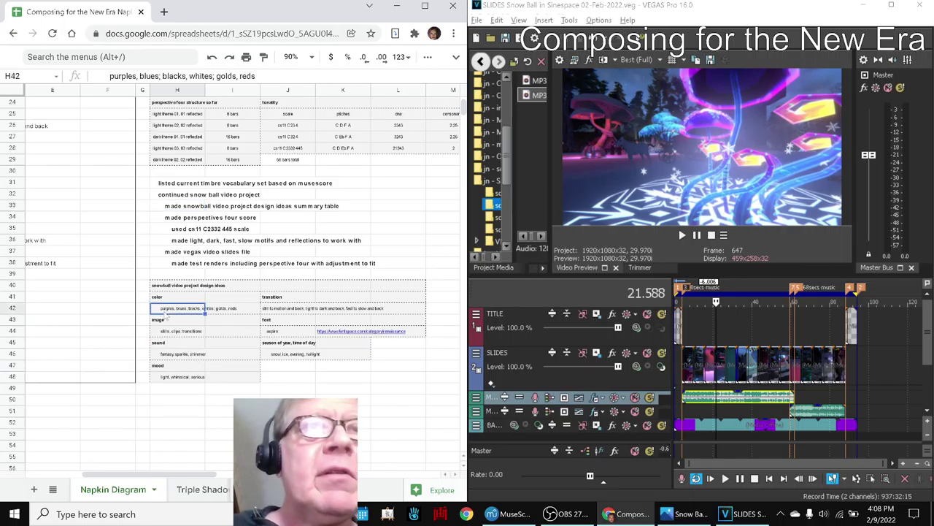
left_click(686, 513)
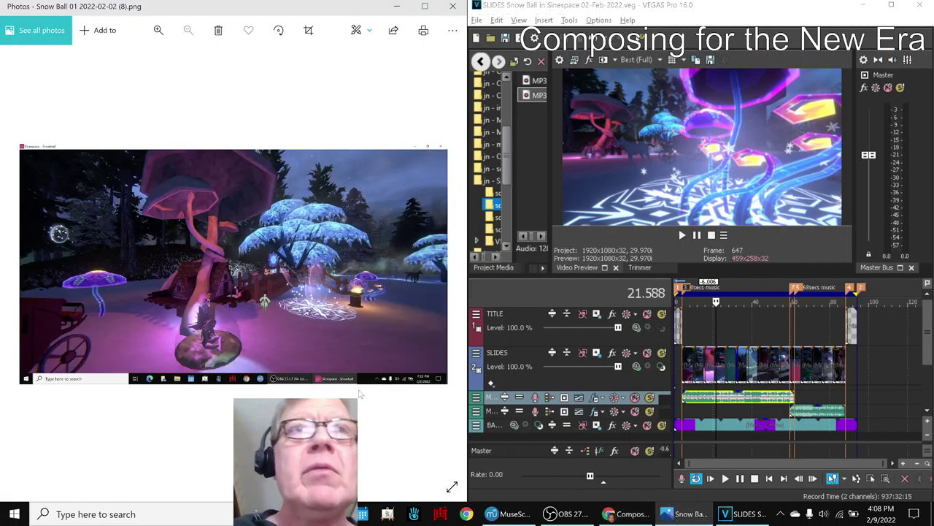
Browse back and forth through the Snow Ball screenshots as far as Snow Ball 10
key("Right")
key("Right")
key("Right")
key("Right")
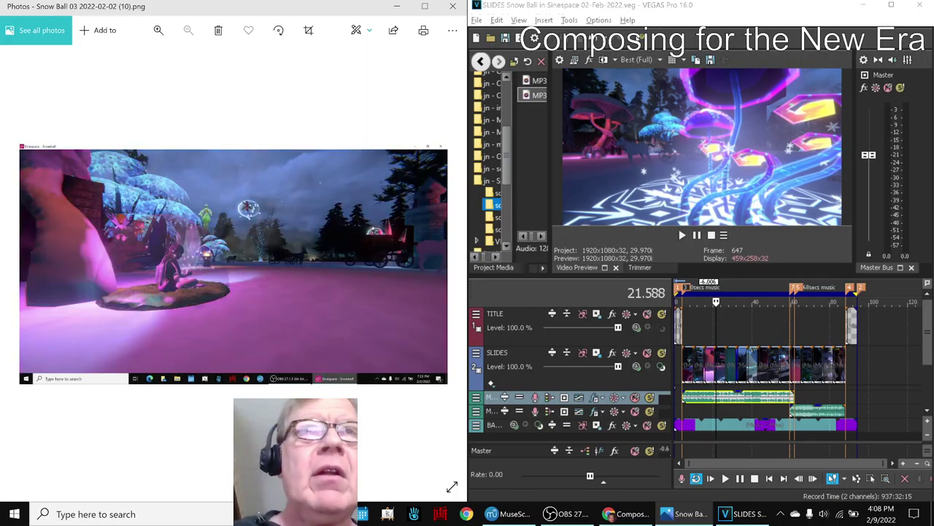
key("Right")
key("Right")
key("Right")
key("Right")
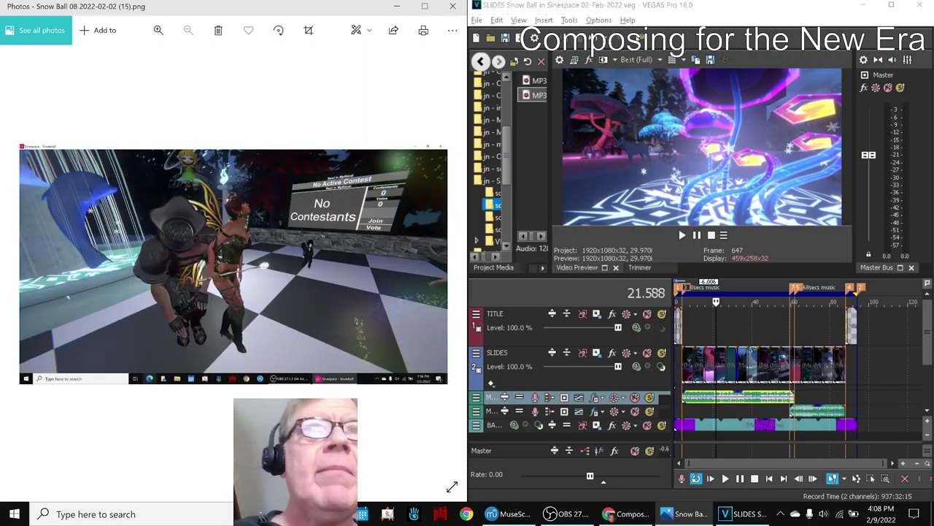
key("Left")
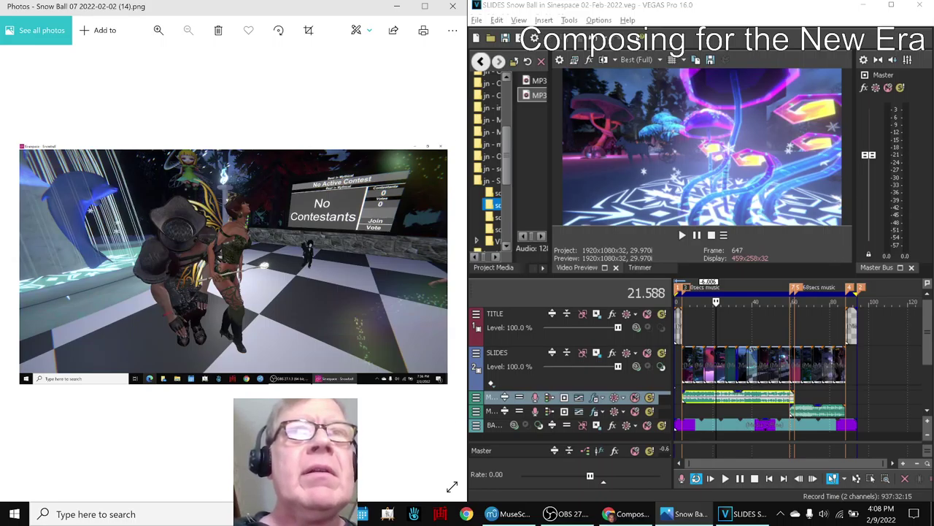
key("Right")
key("Right")
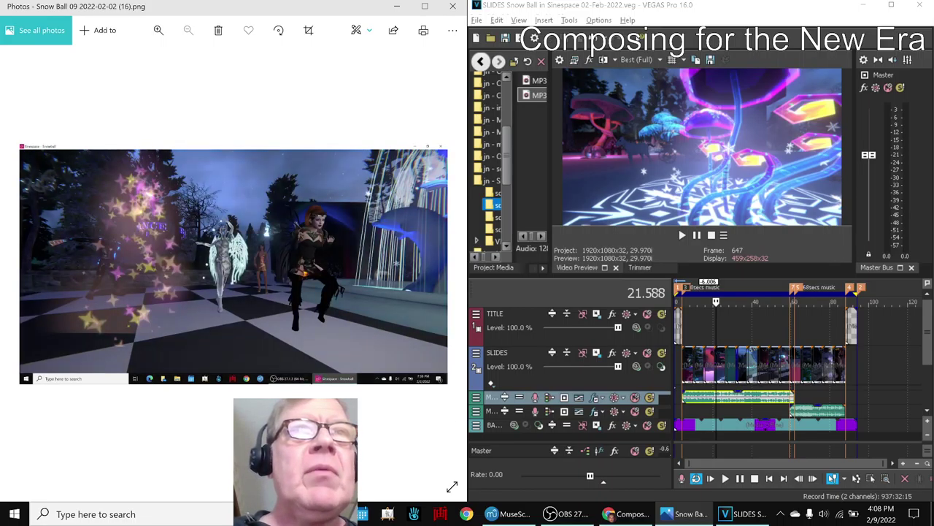
key("Right")
key("Left")
key("Right")
key("Right")
key("Right")
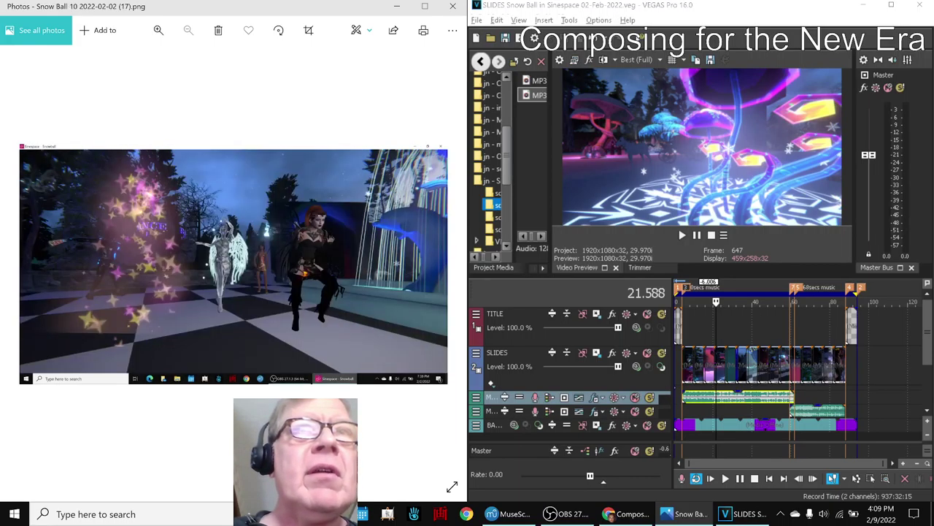
Review the image, sound, mood and font design ideas, then show Perspective Four beside the sheet
key("alt+Tab")
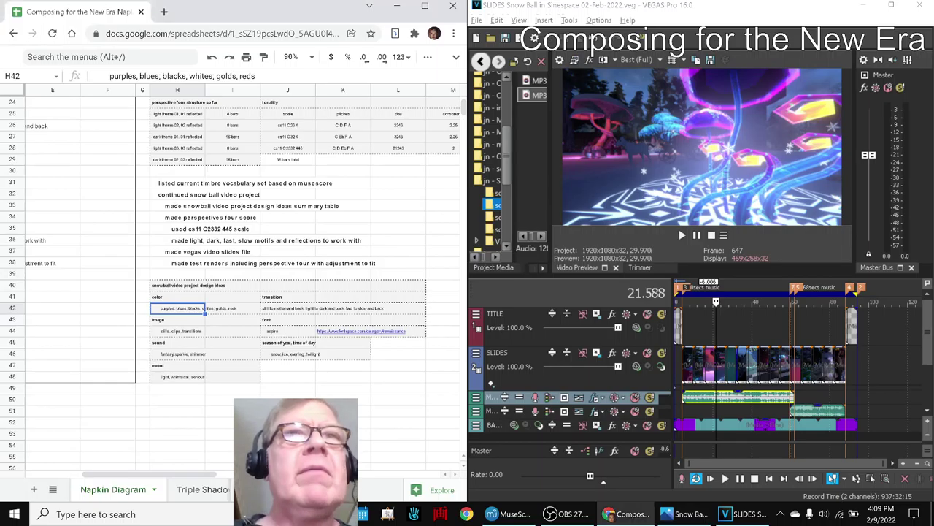
key("Down")
key("Down")
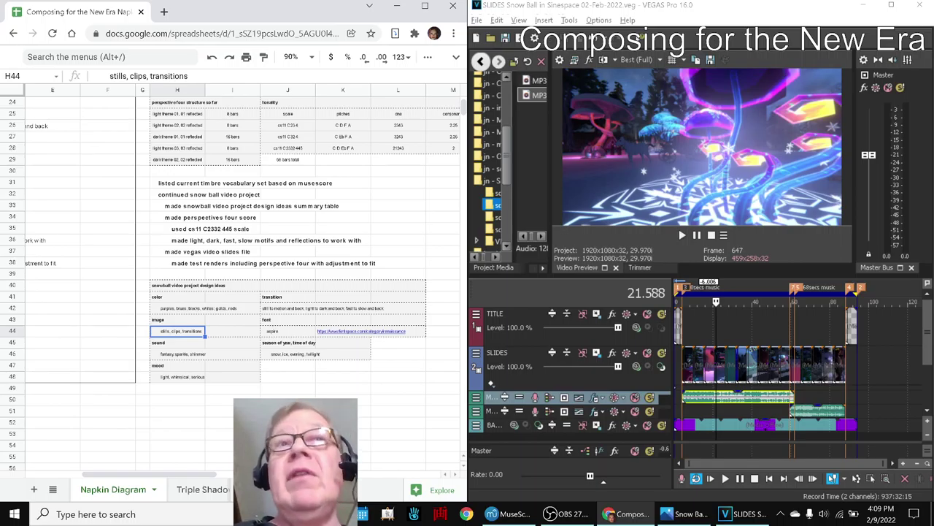
key("Down")
key("Down")
key("Down")
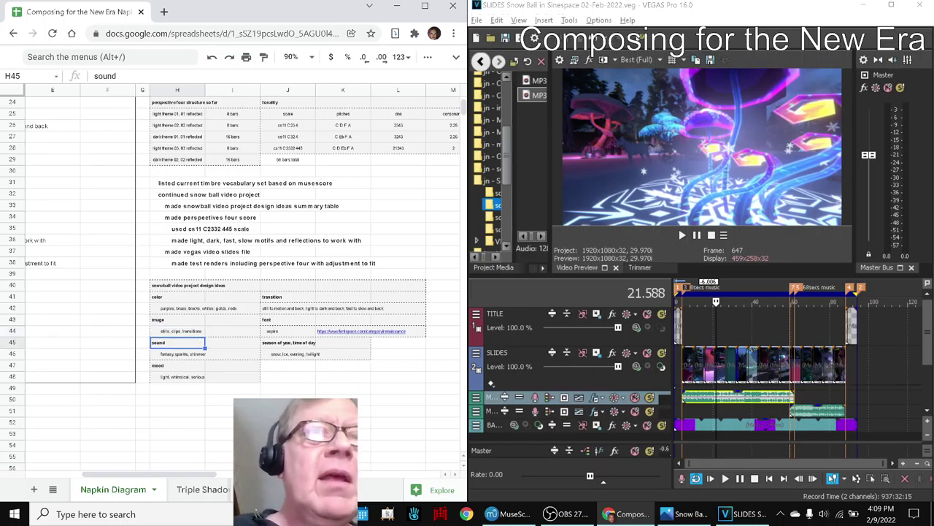
key("Right")
key("Right")
key("Up")
key("Up")
key("Up")
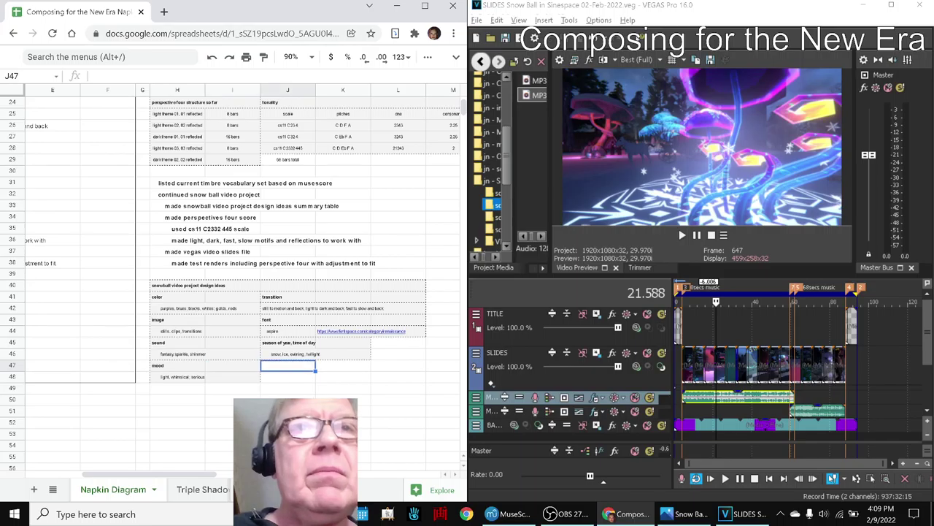
key("Up")
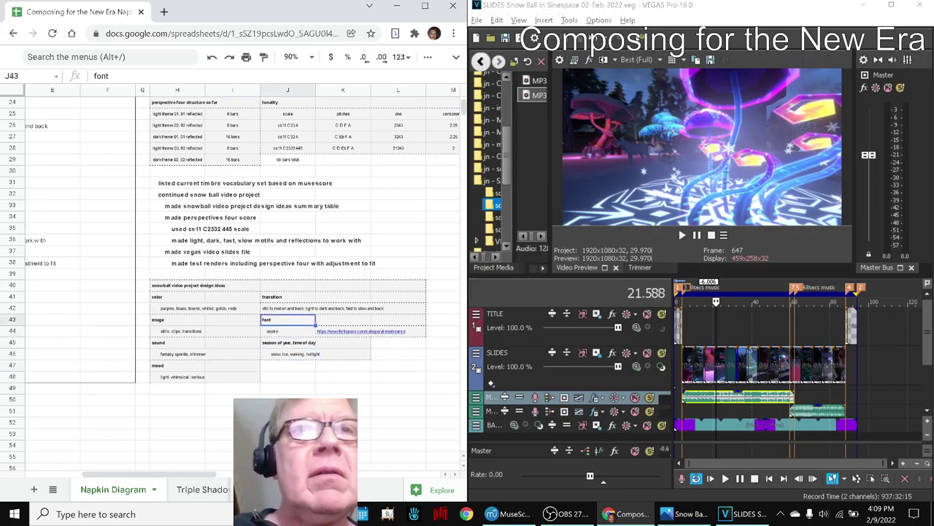
key("Down")
key("Down")
key("Down")
key("Left")
key("Left")
key("Left")
key("Left")
key("Left")
key("Left")
key("Left")
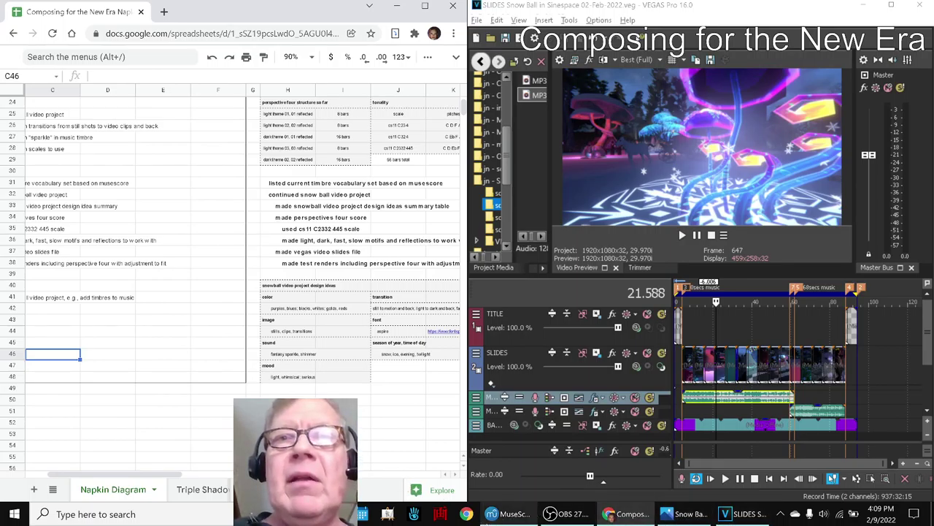
left_click(511, 514)
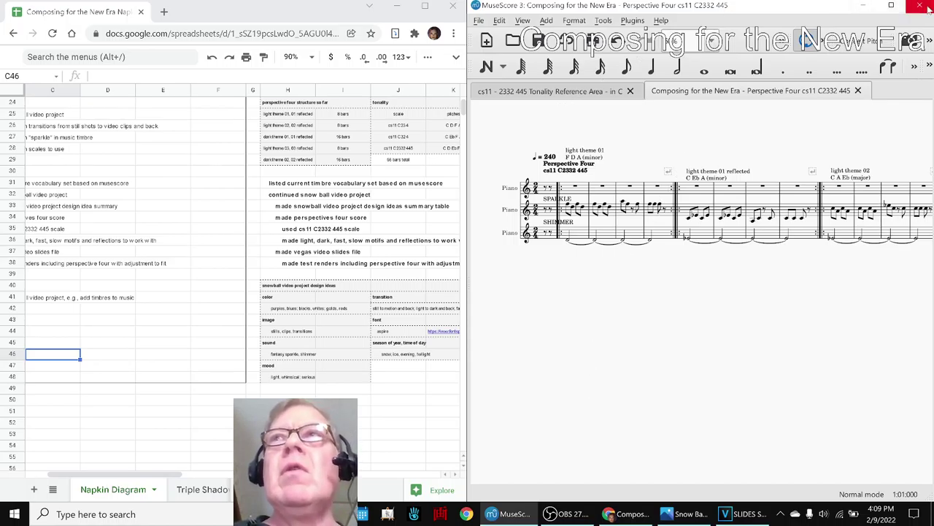
Maximize MuseScore, consult the cs11 tonality reference score, then return to Perspective Four
left_click(891, 6)
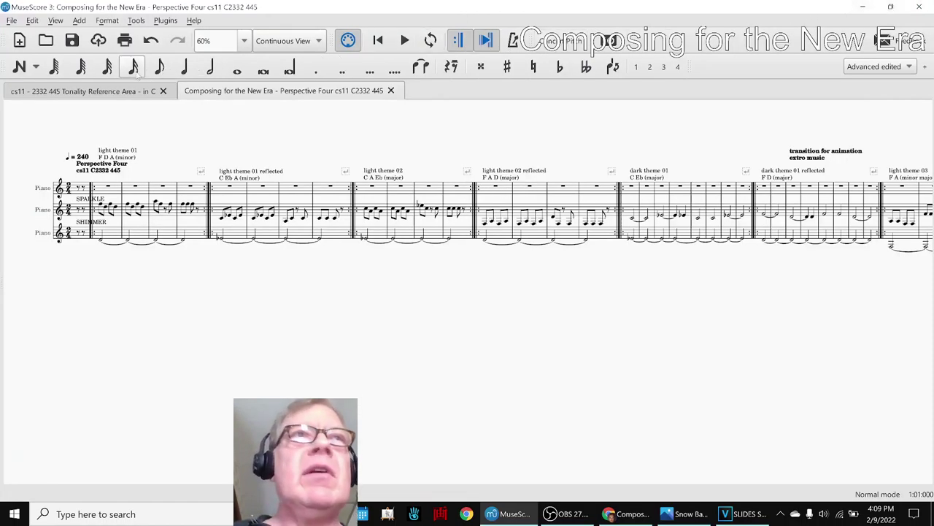
left_click(46, 93)
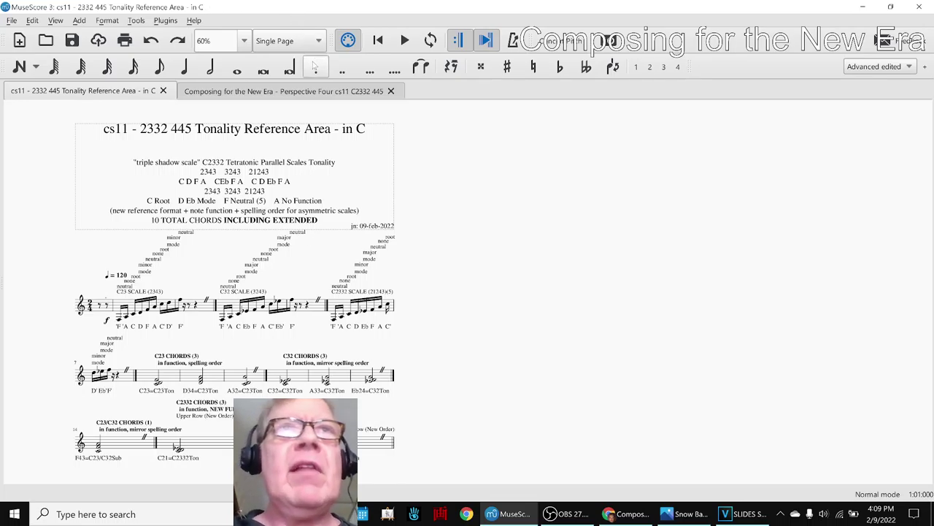
left_click(310, 92)
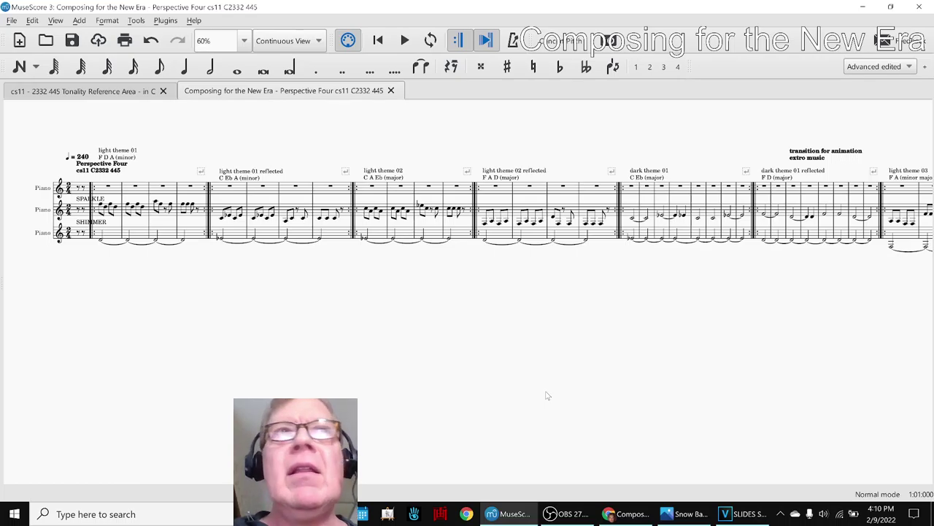
key("ctrl+Home")
key("Escape")
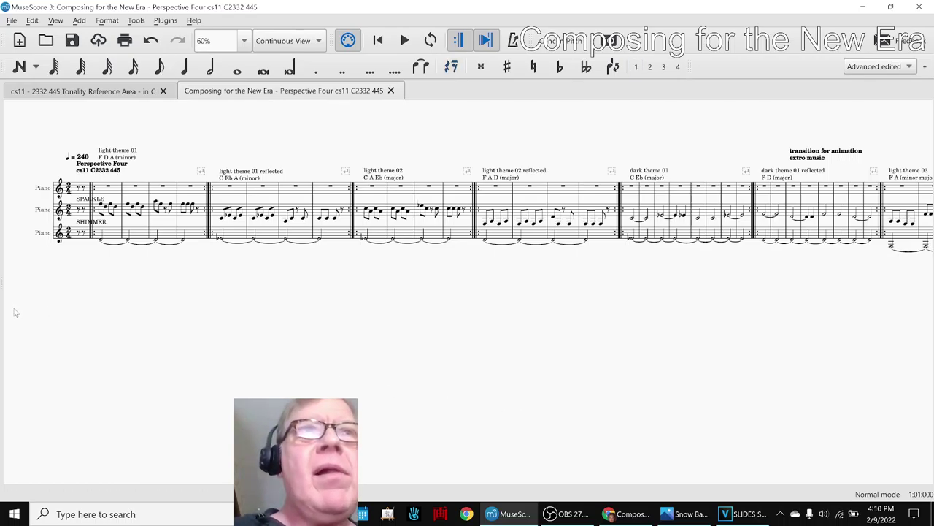
key("space")
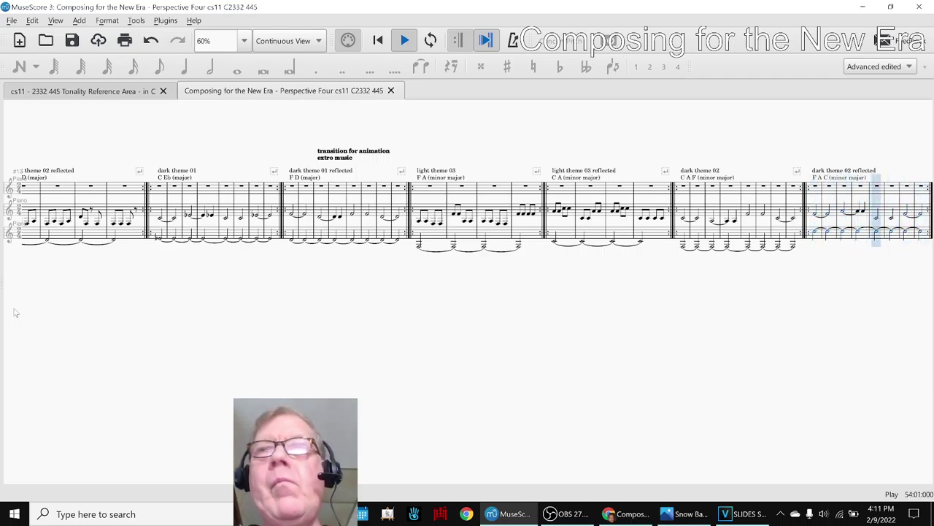
key("space")
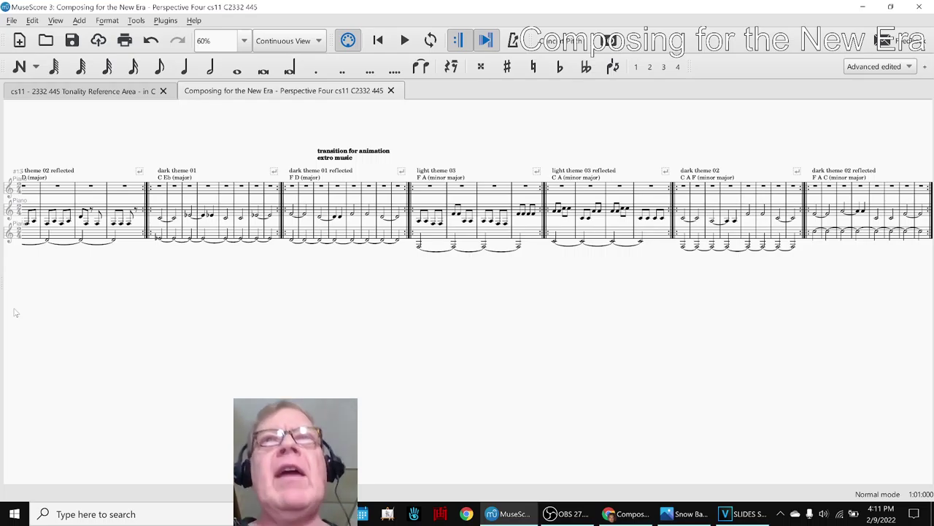
left_click(441, 191)
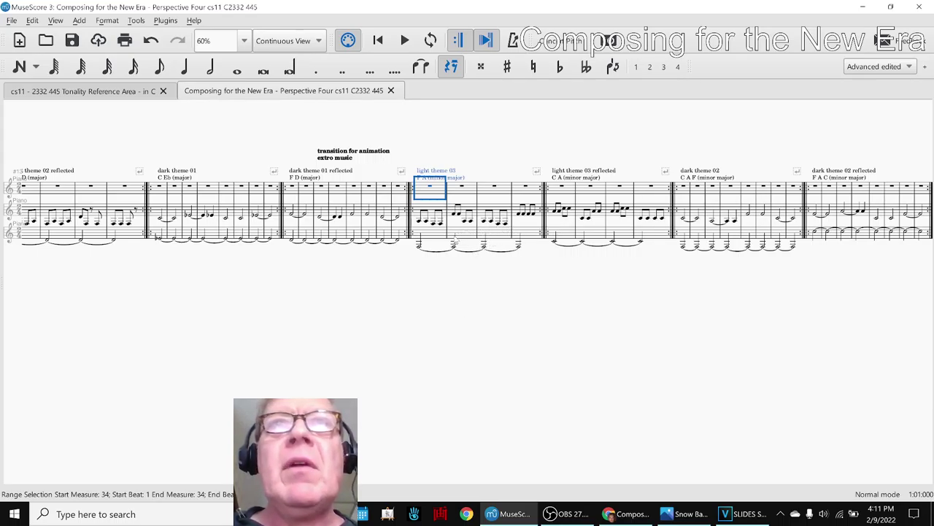
left_click(563, 234)
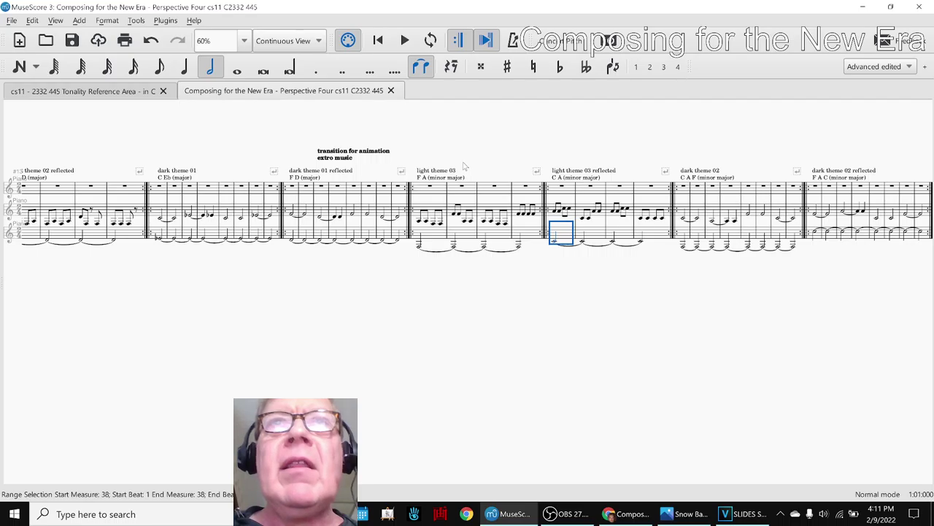
key("Escape")
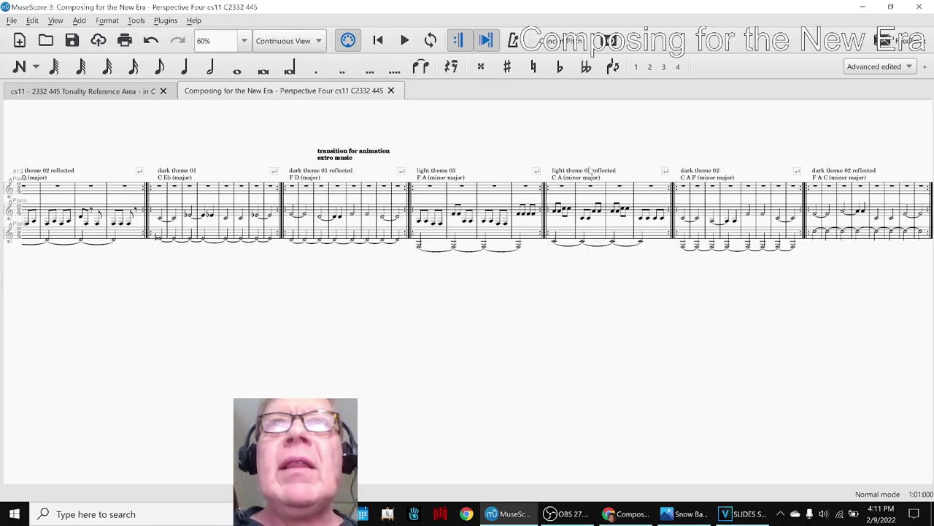
left_click(591, 170)
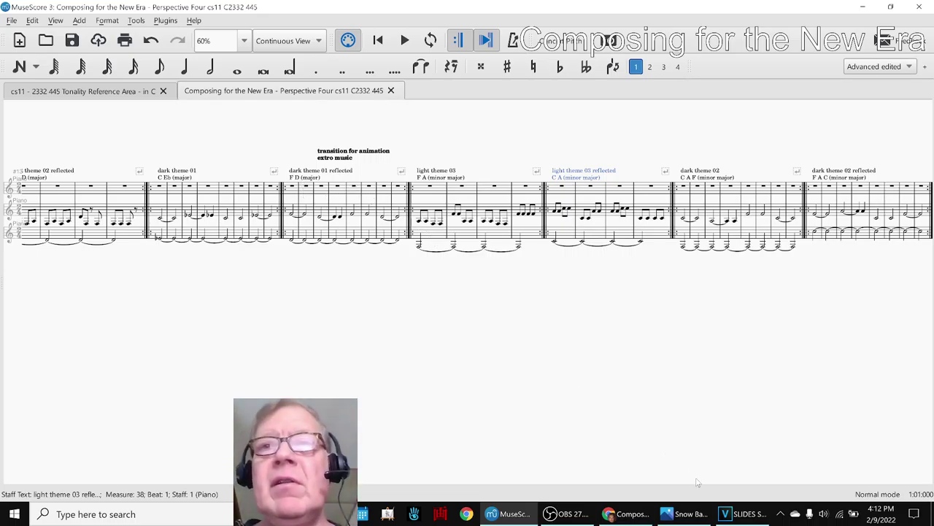
Bring VEGAS and Photos forward and flip through the screenshots to Snow Ball 12
left_click(738, 514)
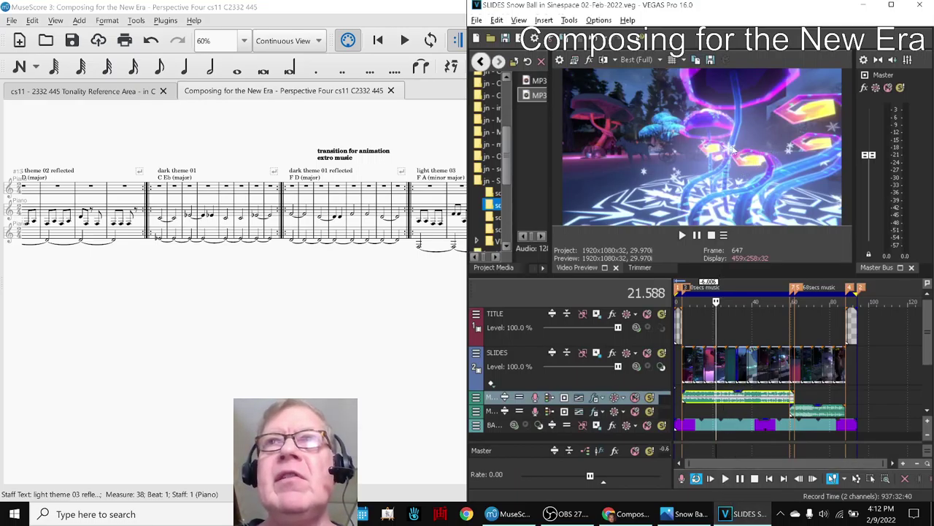
left_click(684, 514)
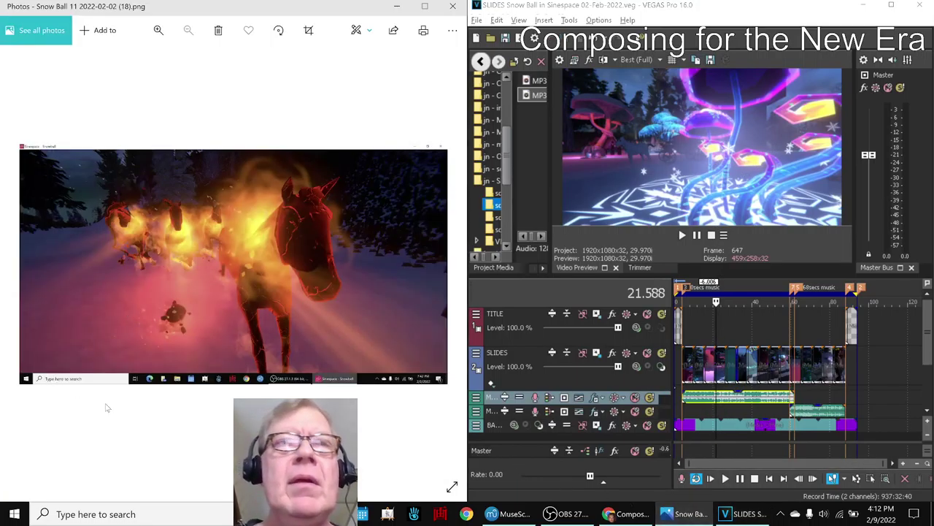
key("Right")
key("Left")
key("Left")
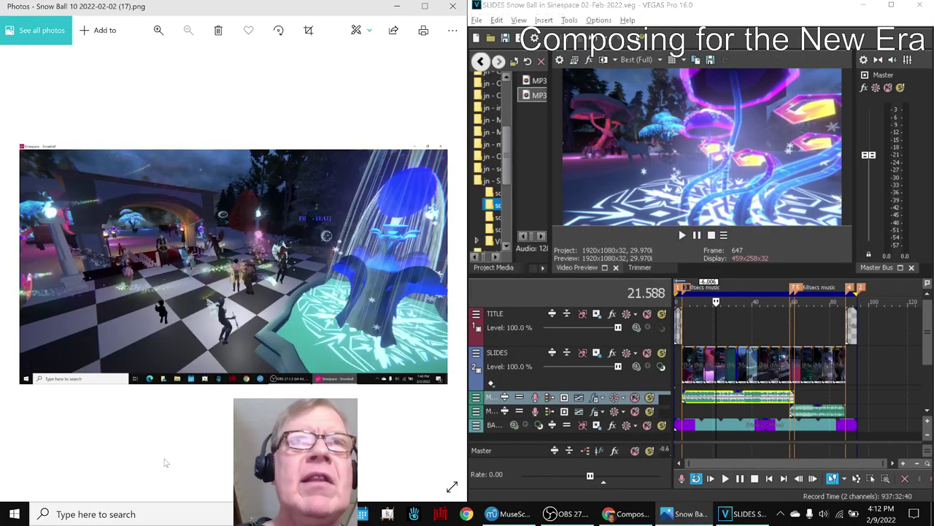
key("Left")
key("Right")
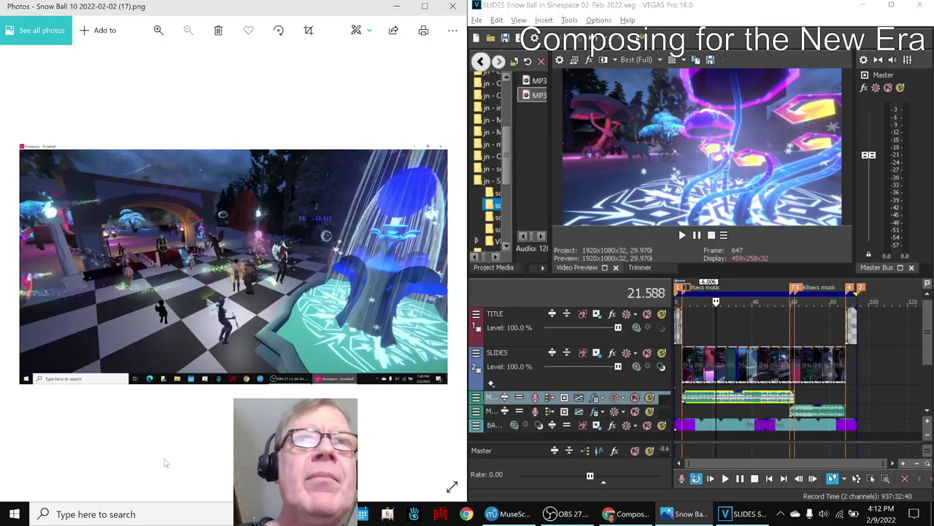
key("Right")
key("Right")
key("Left")
key("Left")
key("Right")
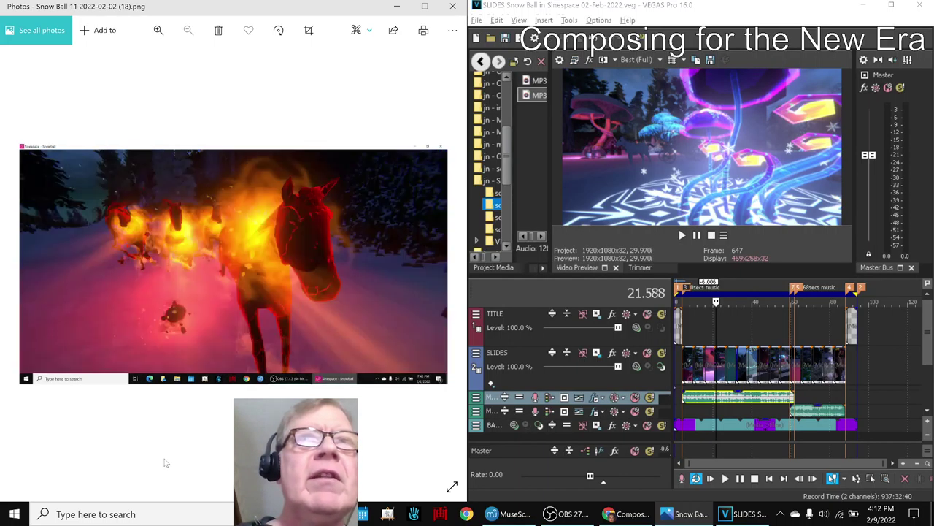
key("Right")
key("Left")
key("Left")
key("Right")
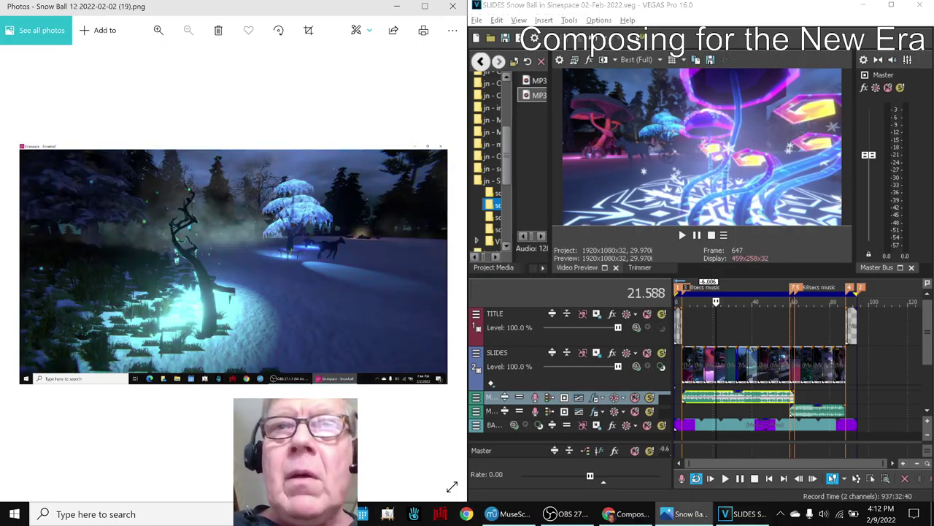
Bring Sheets forward and move to the Ideas Next Time note 'continue snow ball video project'
left_click(627, 513)
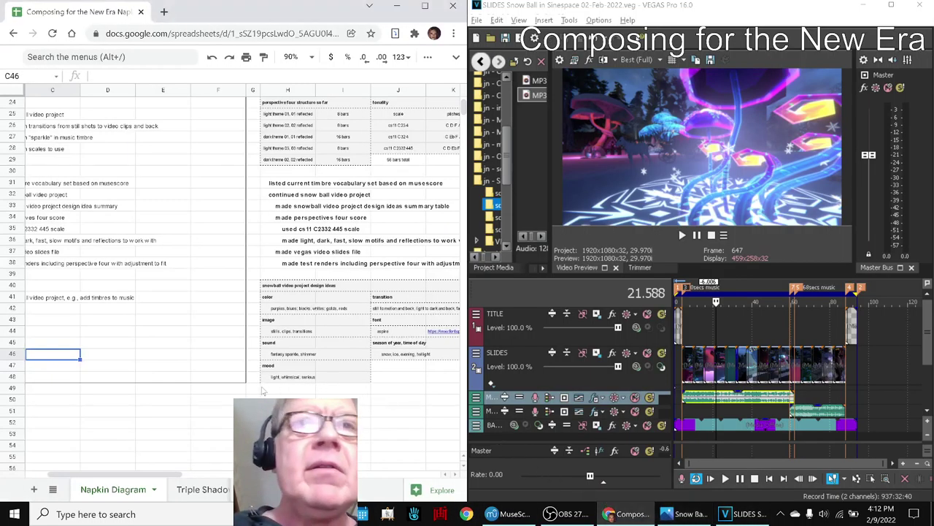
left_click(156, 368)
key("Home")
key("Up")
key("Up")
key("Up")
key("Up")
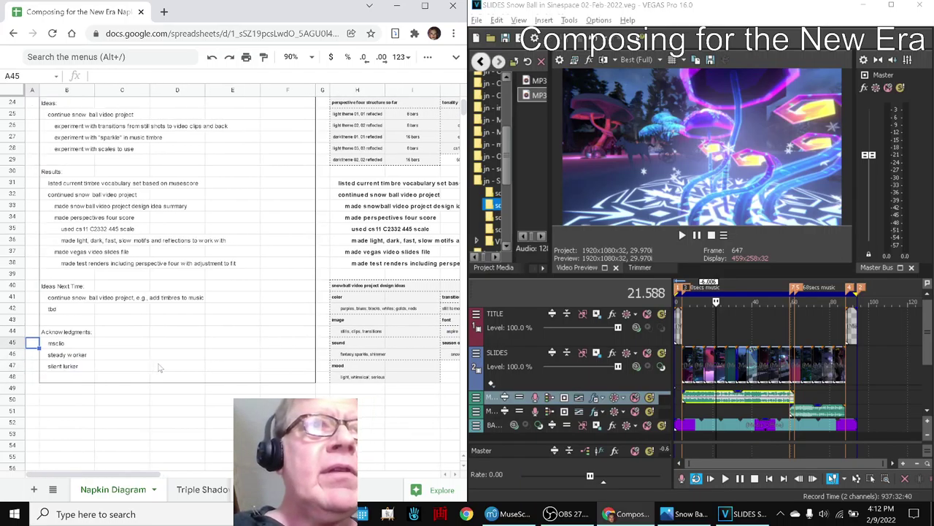
key("Up")
key("Up")
key("Right")
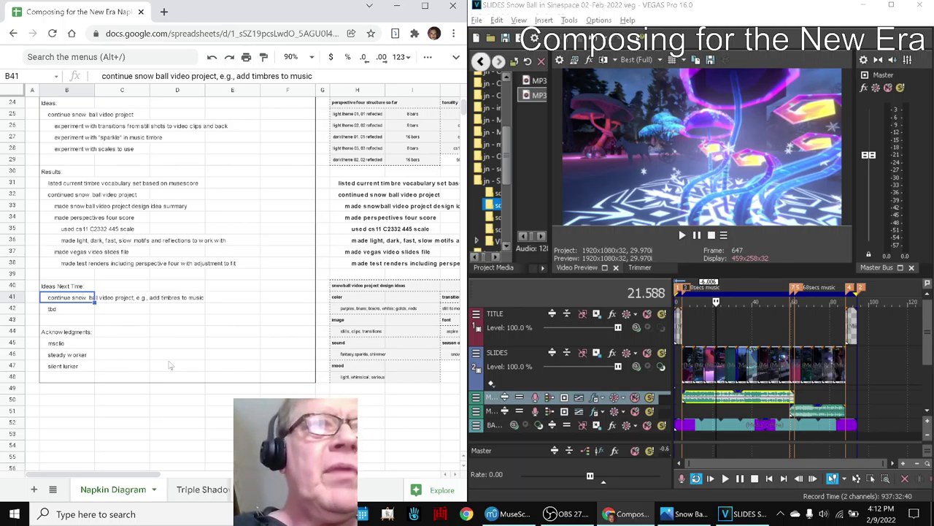
Step down through the tbd entry in B42 and the Acknowledgments list
key("Down")
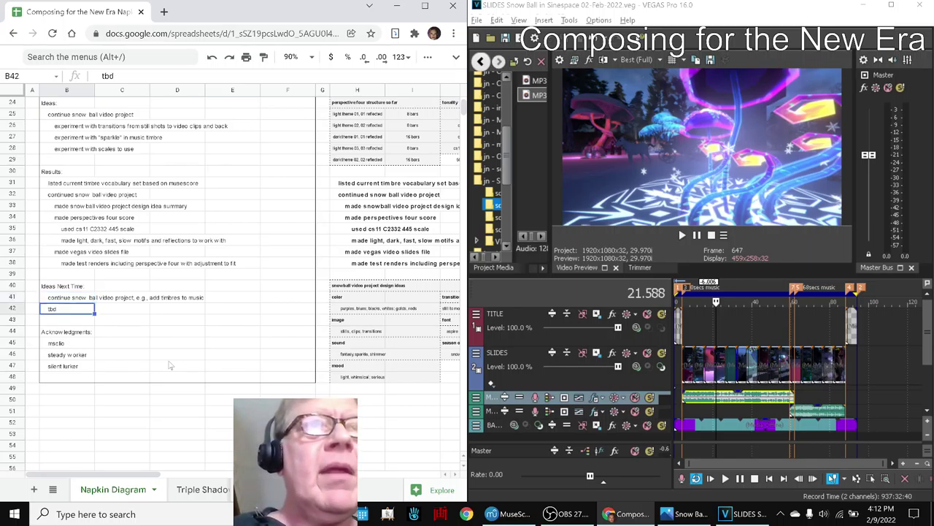
key("Down")
key("Down")
key("Down")
key("Down")
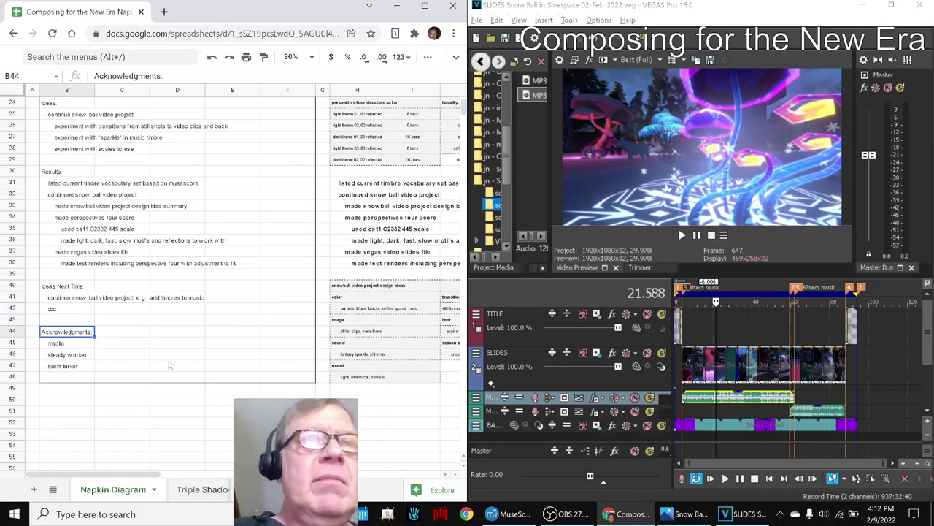
key("Down")
key("Down")
key("Up")
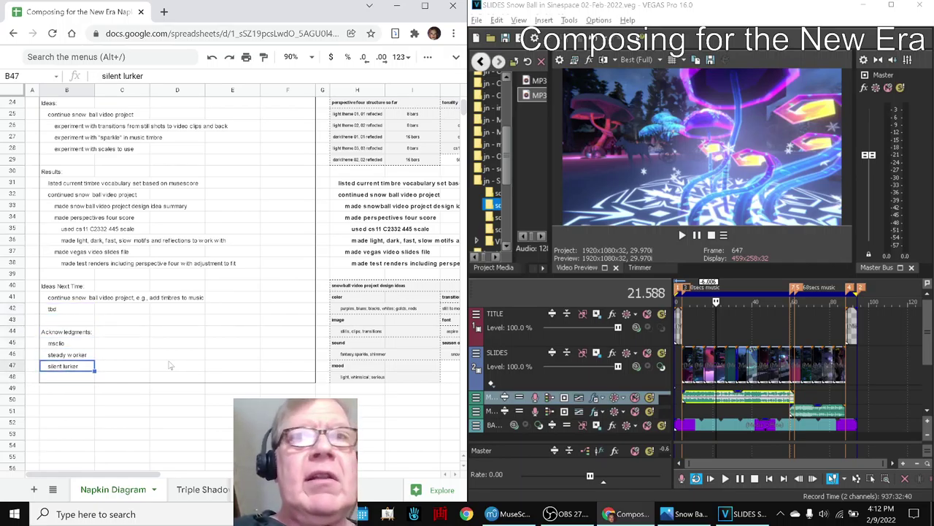
Bring OBS Studio forward with the 'Composing for The New Era 15 - TRANSITIONS' stream info
left_click(571, 515)
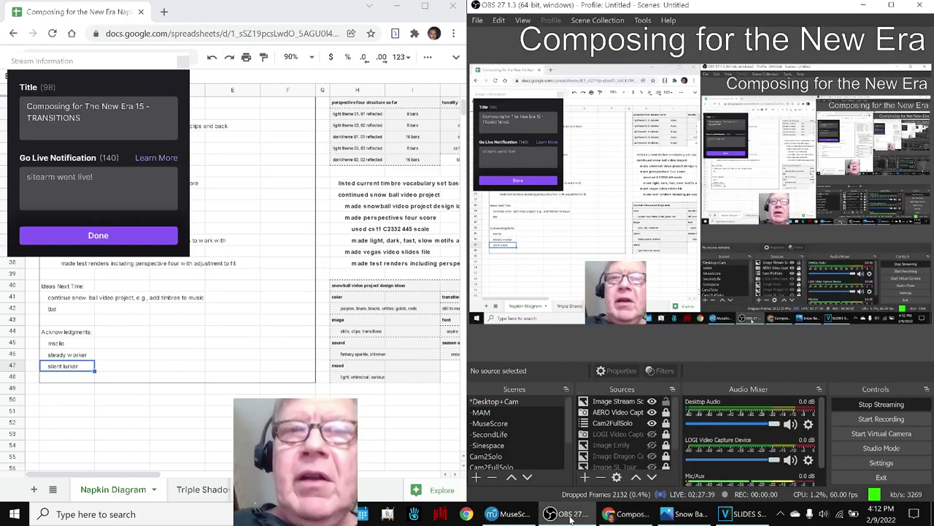